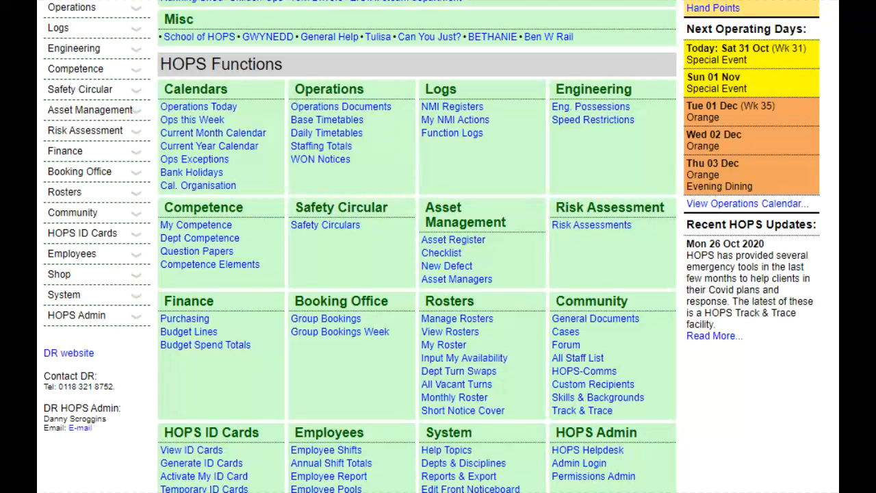
Open the HOPS Config Details and set Changes to Postal Addresses require moderation to Yes, then save the configuration.
left_click(96, 299)
scroll(96, 308, "down", 2)
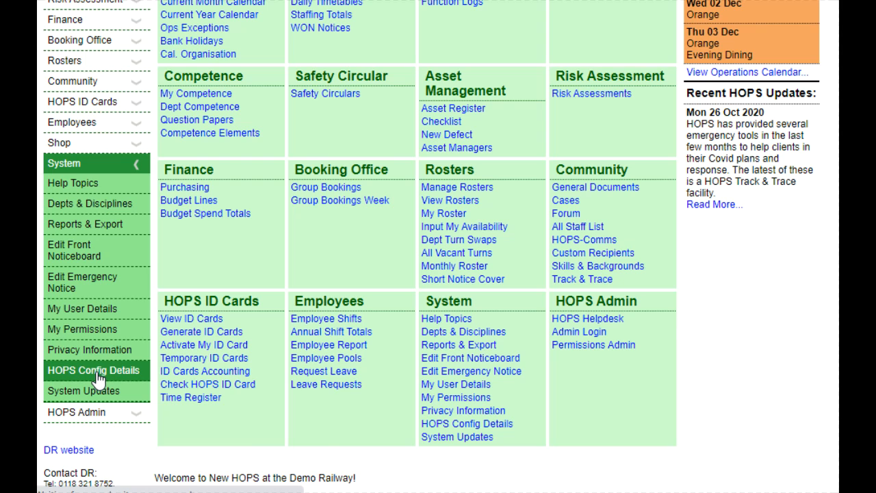
left_click(96, 371)
left_click(168, 153)
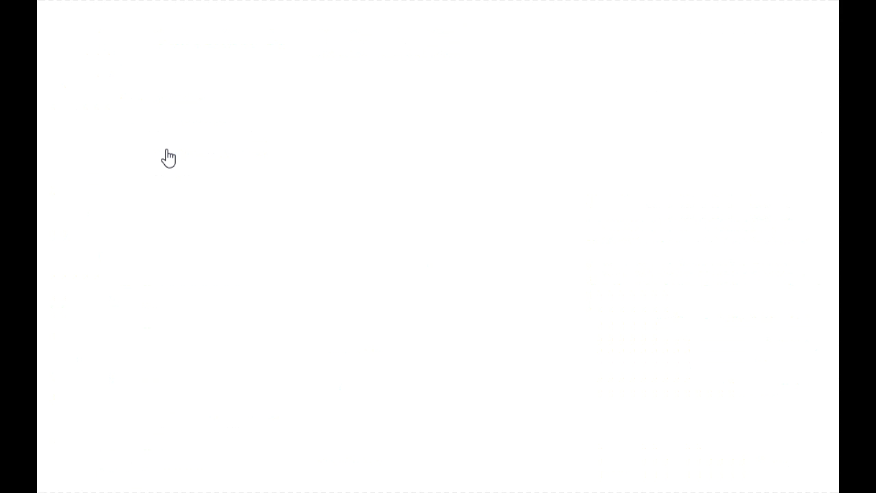
scroll(168, 157, "down", 2)
scroll(169, 156, "down", 20)
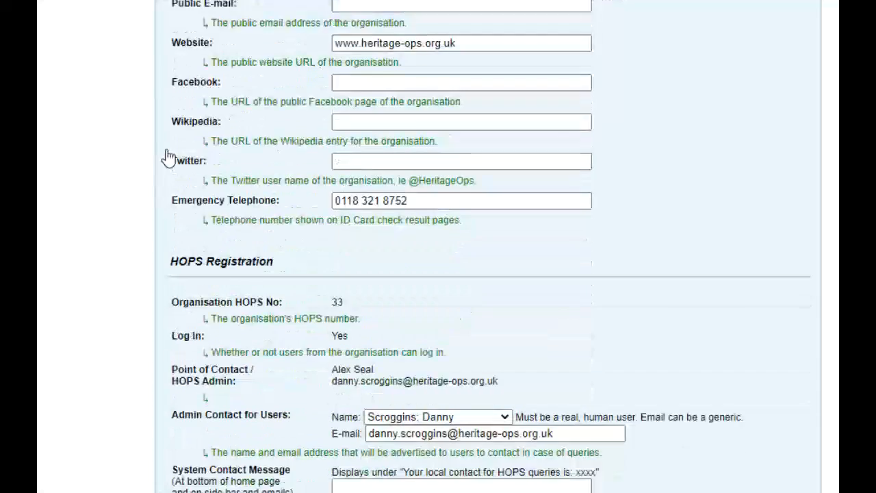
scroll(169, 157, "down", 6)
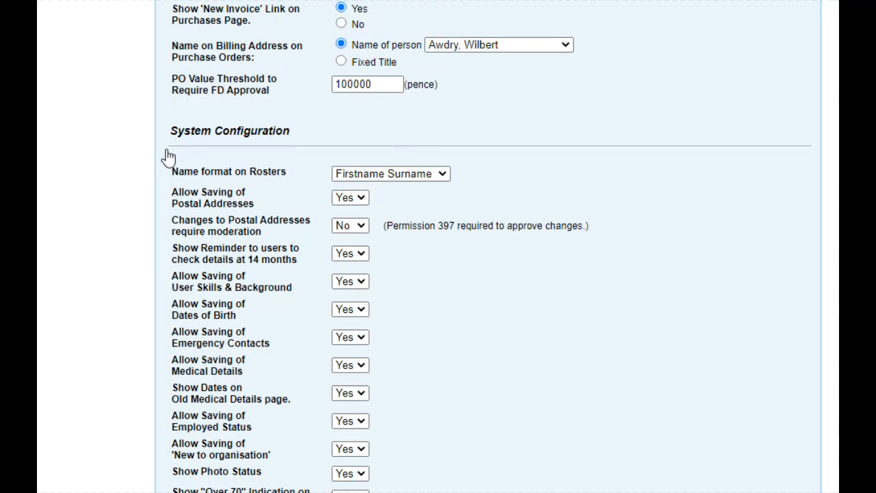
left_click(350, 226)
left_click(349, 272)
left_click(382, 91)
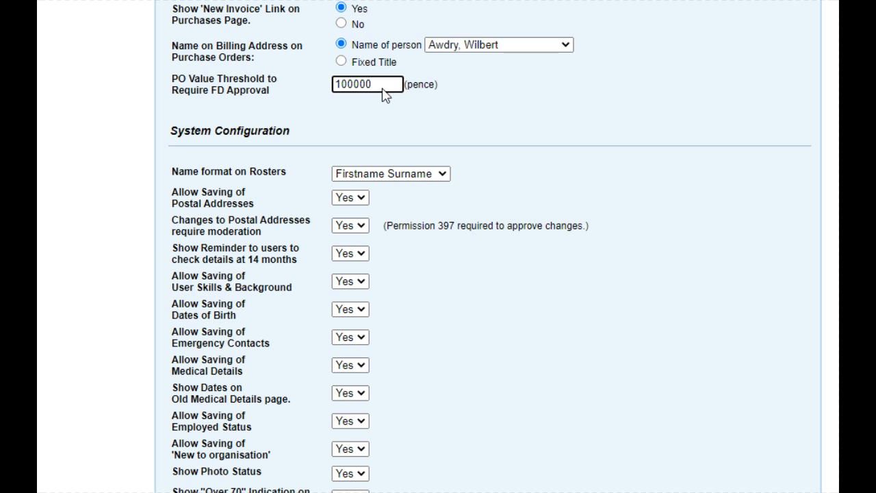
key("Return")
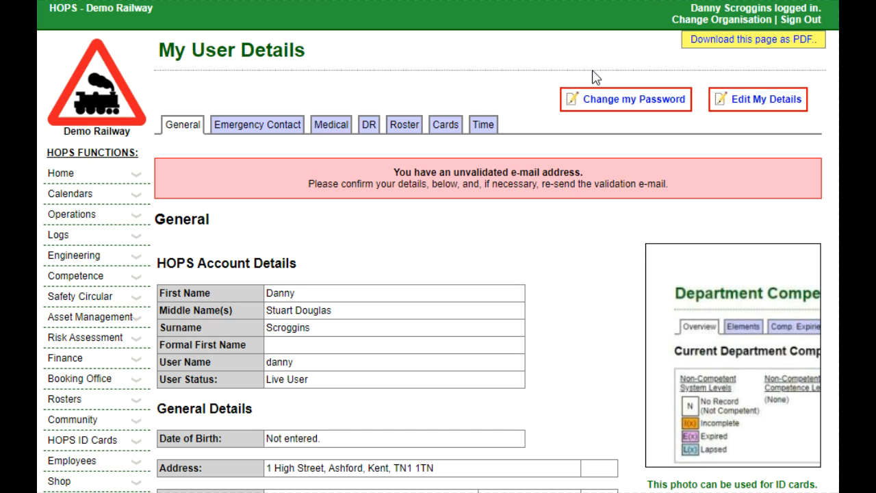
left_click(753, 105)
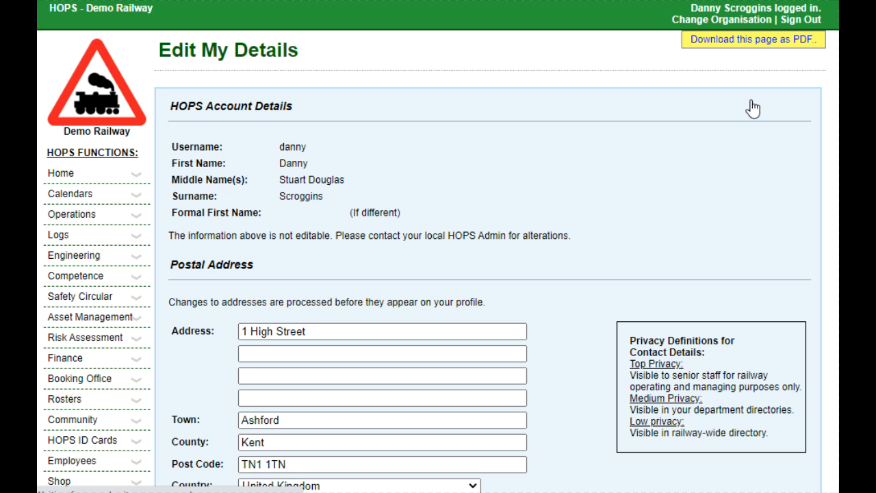
left_click(541, 329)
scroll(541, 336, "down", 2)
scroll(539, 335, "down", 2)
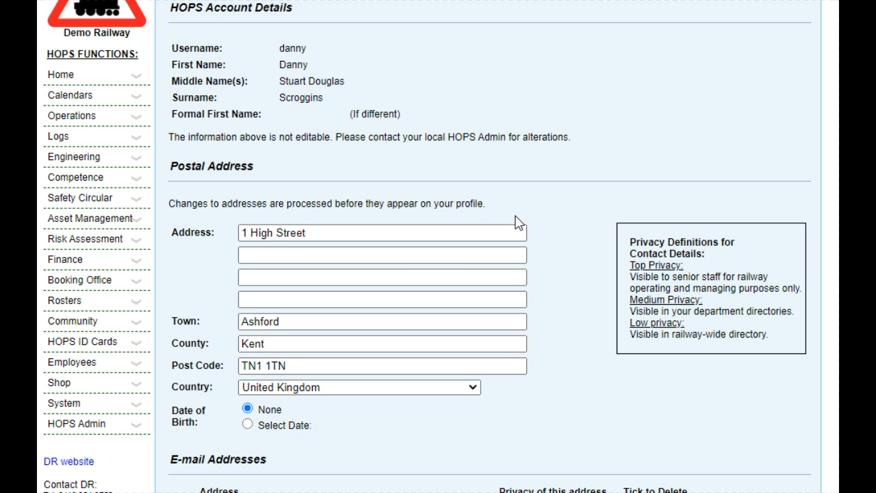
left_click(404, 233)
key("ctrl+shift+Left")
key("ctrl+shift+Left")
key("ctrl+shift+Left")
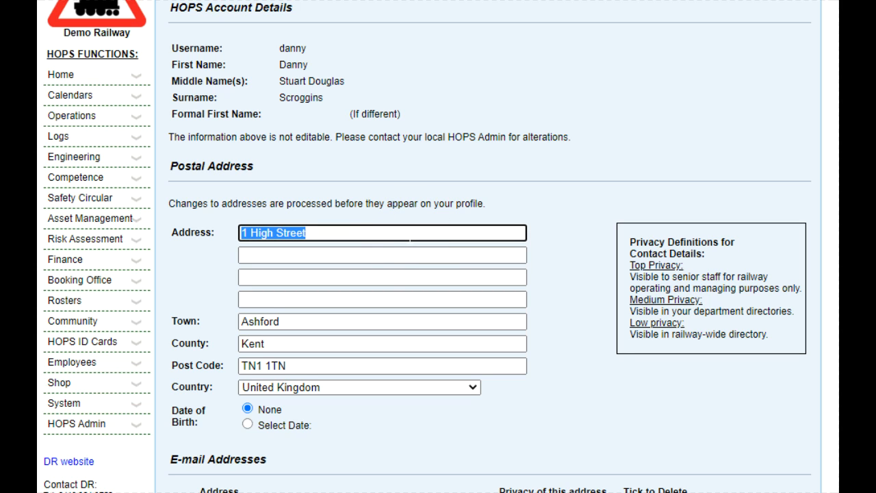
key("Tab")
key("Tab")
key("Tab")
key("Tab")
type("Ca")
key("Tab")
key("Tab")
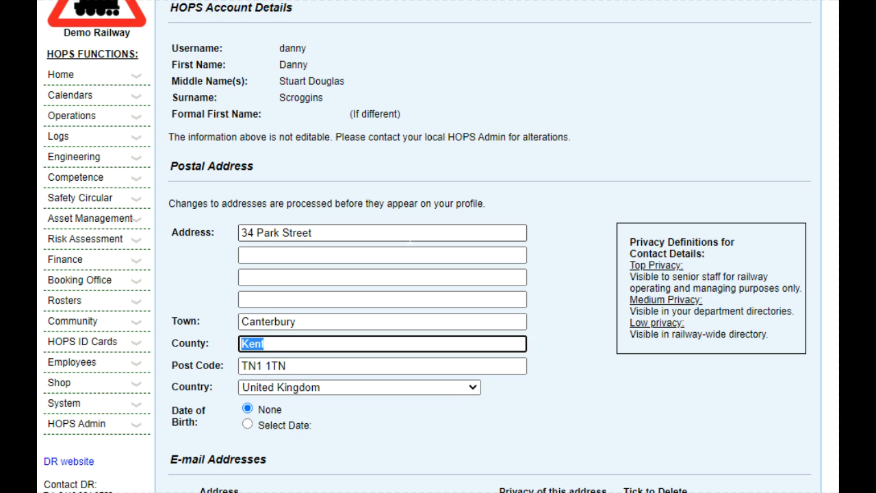
type("CT6 5RT")
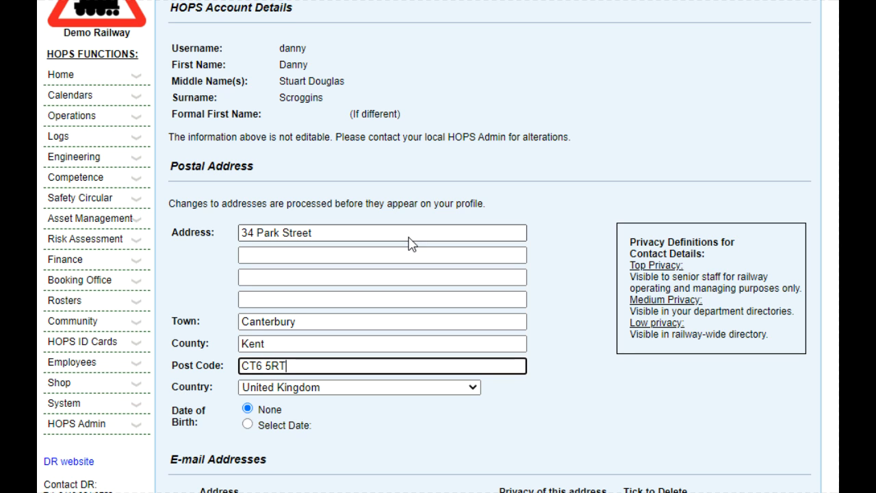
key("Return")
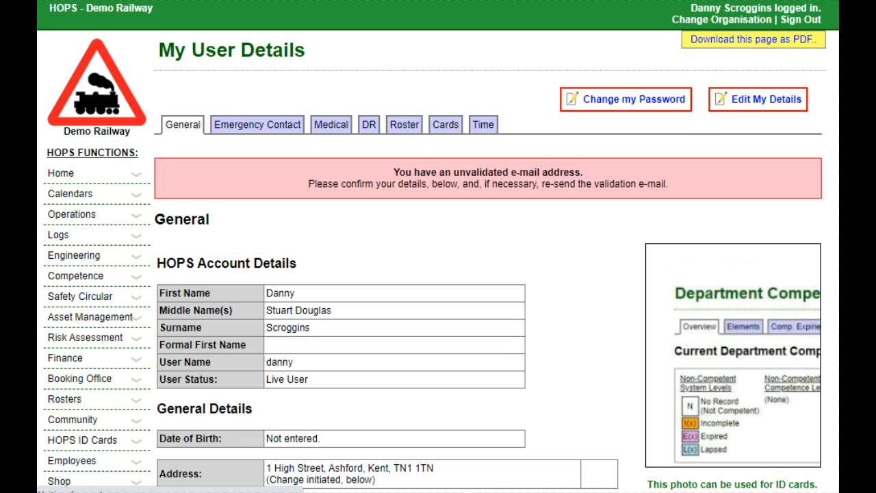
Open the All Staff List and start editing the offline user shown with a photo near the top.
scroll(438, 247, "down", 2)
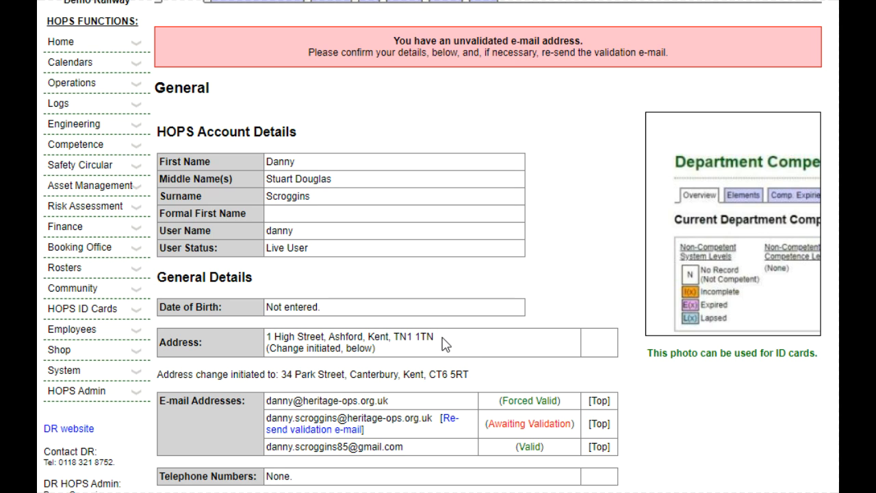
left_click_drag(445, 344, 269, 336)
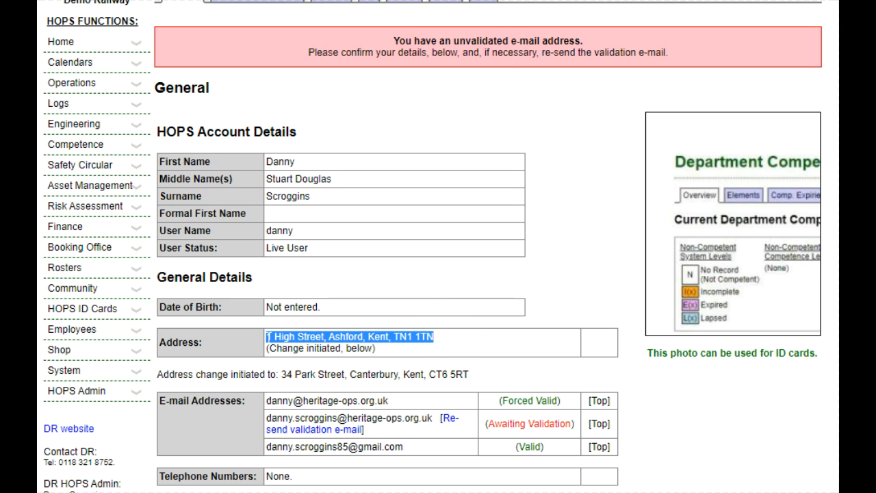
left_click(526, 288)
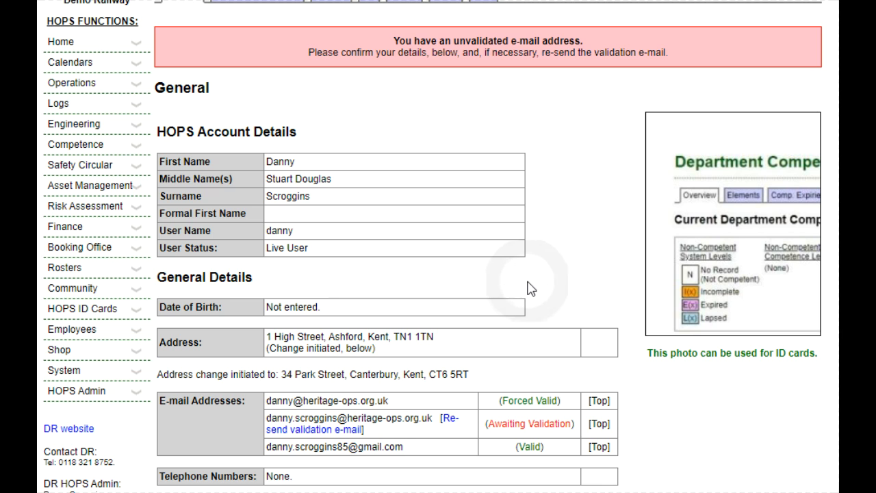
scroll(528, 288, "up", 3)
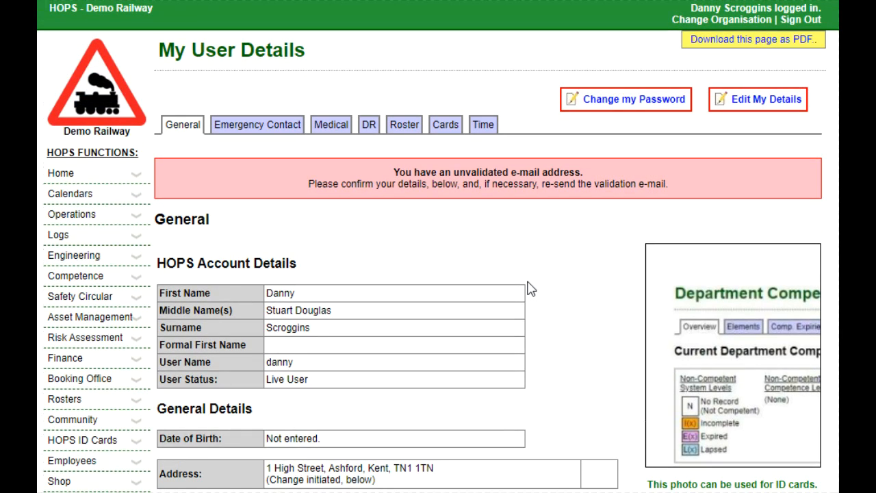
scroll(528, 288, "down", 3)
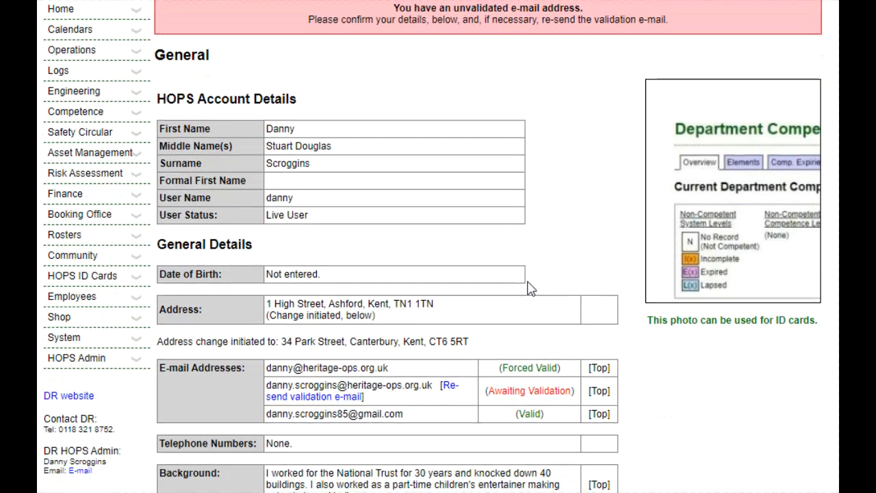
left_click(78, 258)
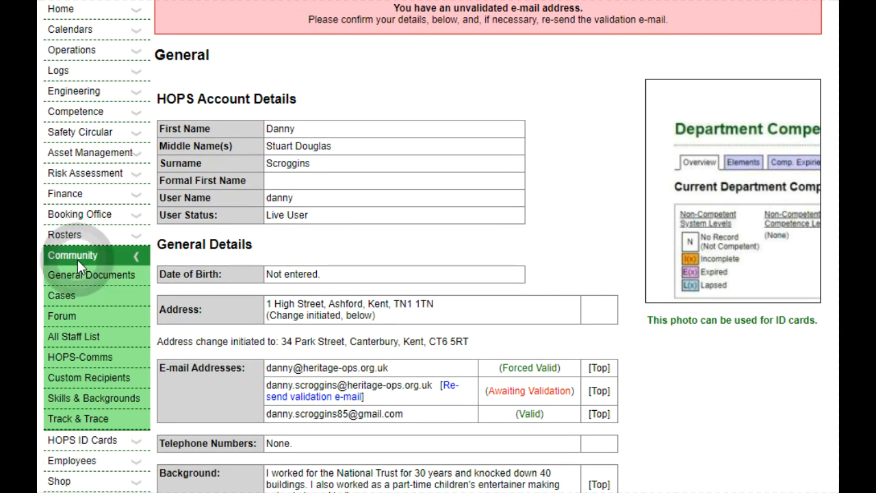
left_click(76, 337)
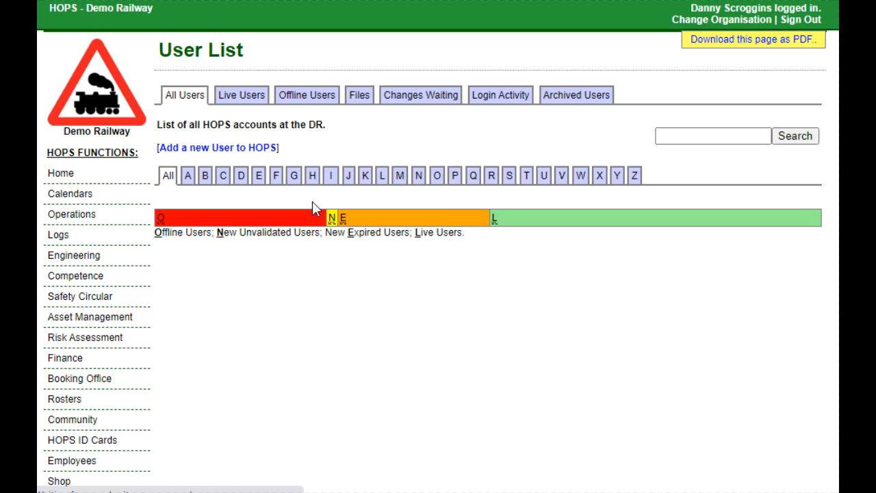
scroll(312, 201, "down", 5)
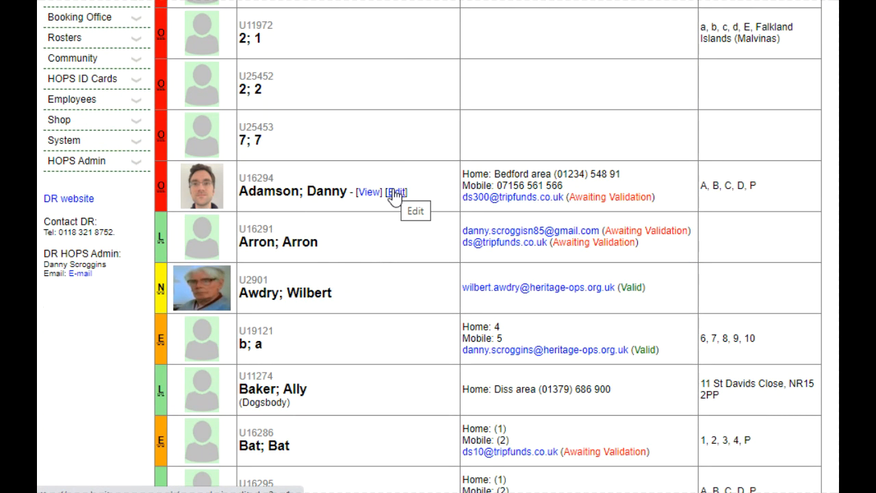
left_click(394, 192)
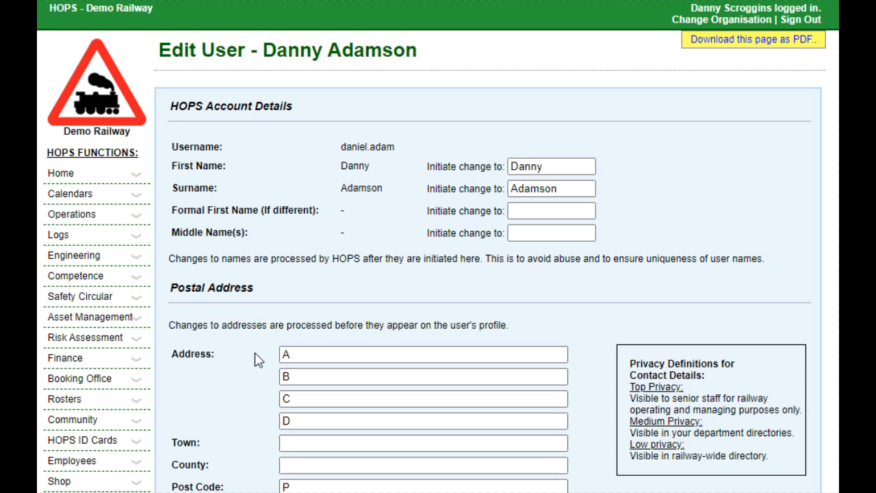
Set that user's four address lines to 1, 2, 3 and 4 and save the changes.
scroll(256, 356, "down", 2)
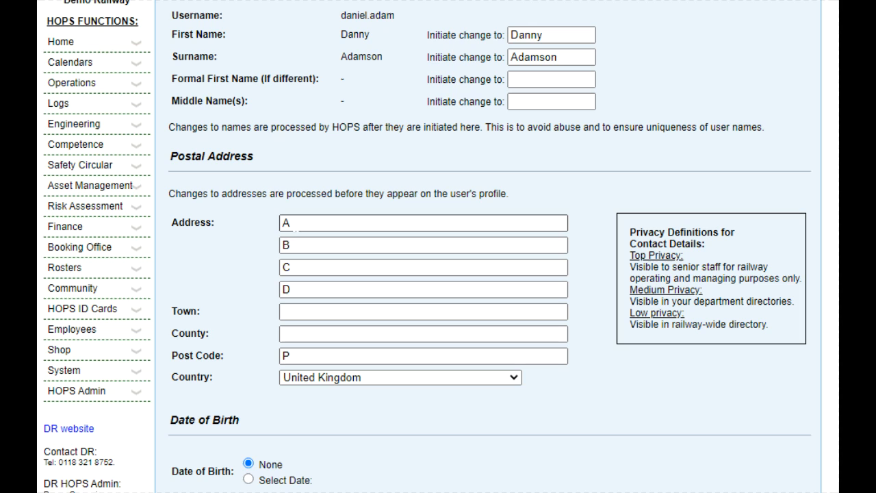
left_click_drag(304, 225, 252, 223)
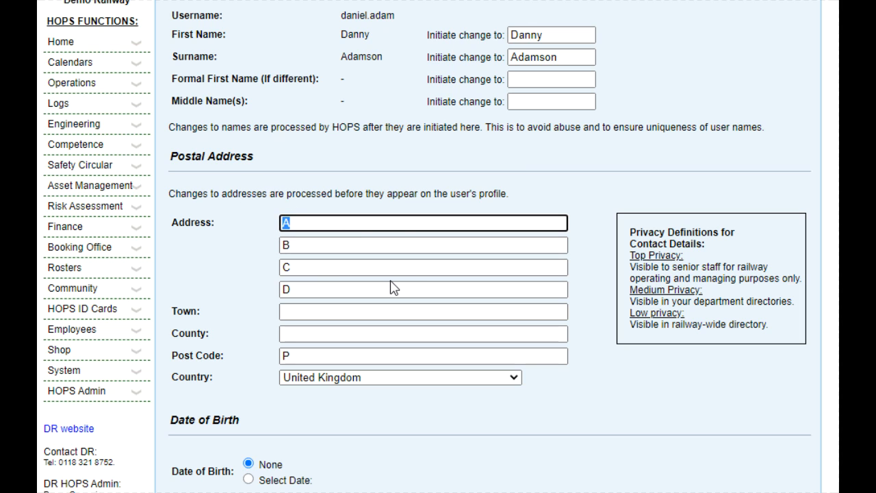
type("1")
key("Tab")
type("2")
key("Tab")
type("3")
key("Tab")
type("4")
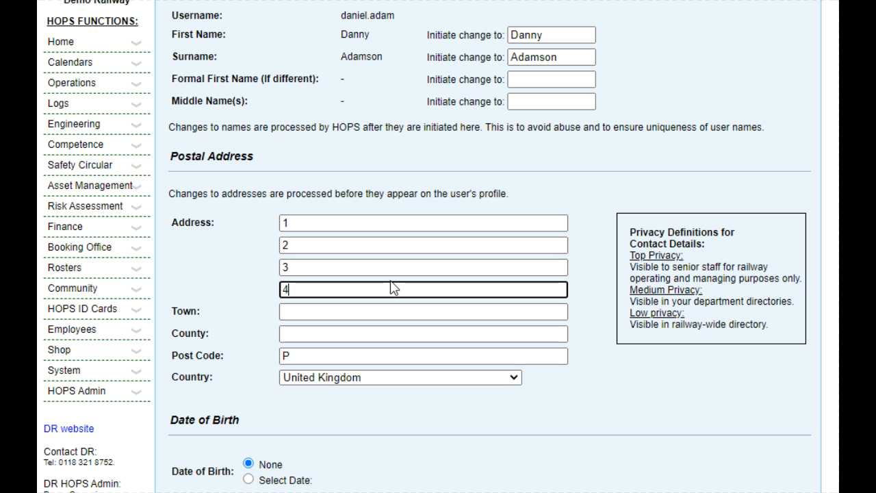
key("Return")
Return to the home page and open the contact detail changes awaiting acceptance.
scroll(394, 288, "down", 2)
scroll(394, 287, "down", 1)
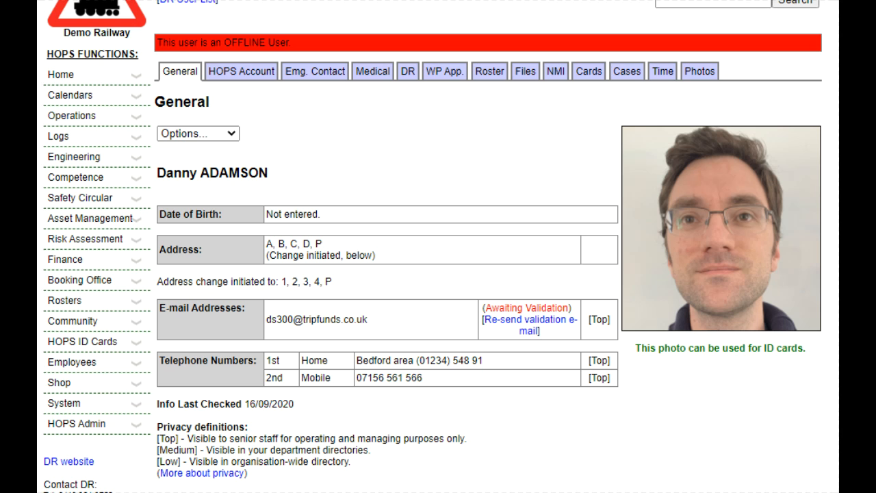
scroll(444, 207, "up", 2)
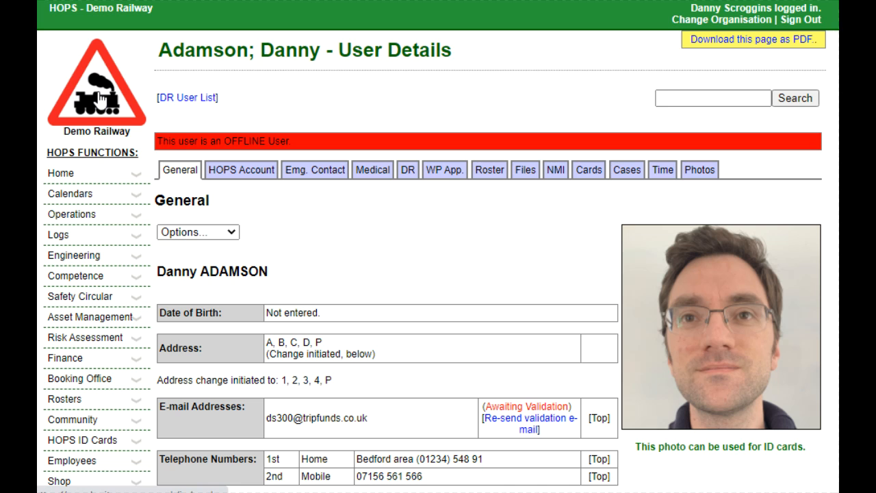
left_click(100, 97)
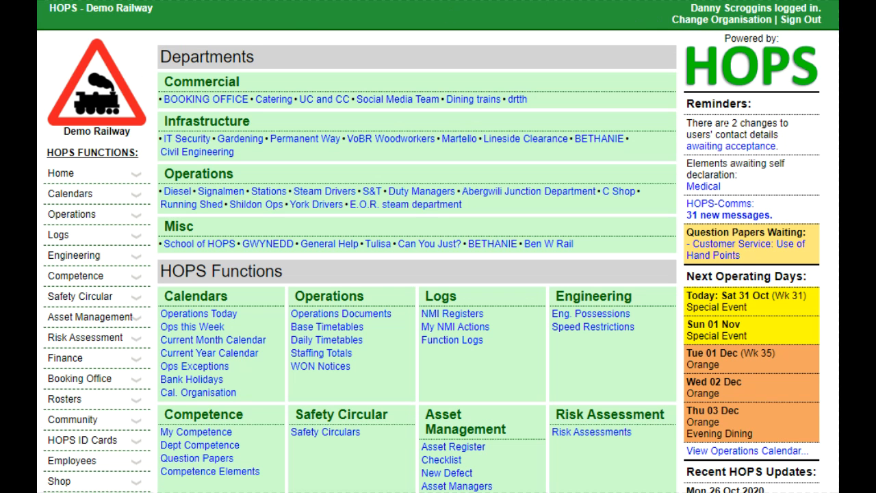
left_click(732, 145)
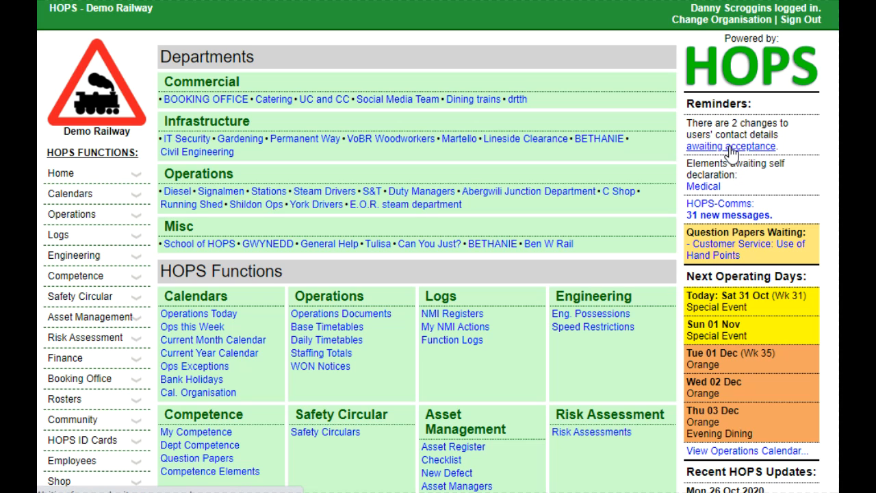
scroll(352, 304, "down", 3)
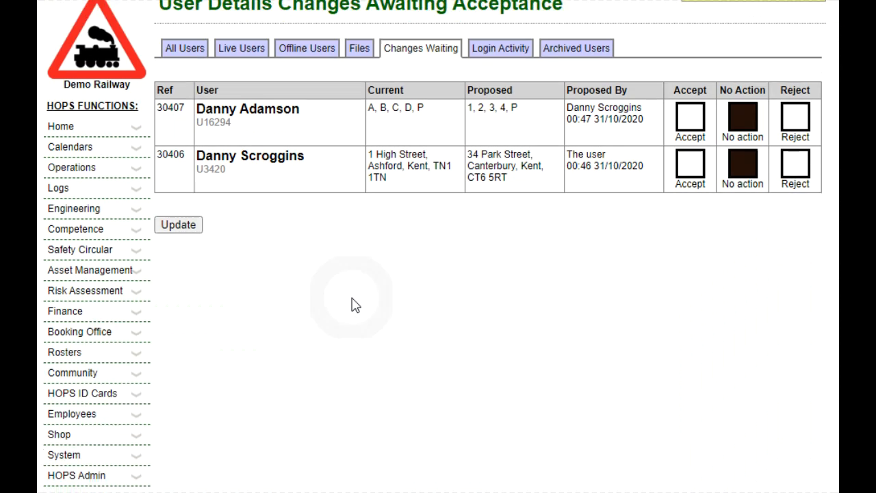
scroll(219, 295, "up", 2)
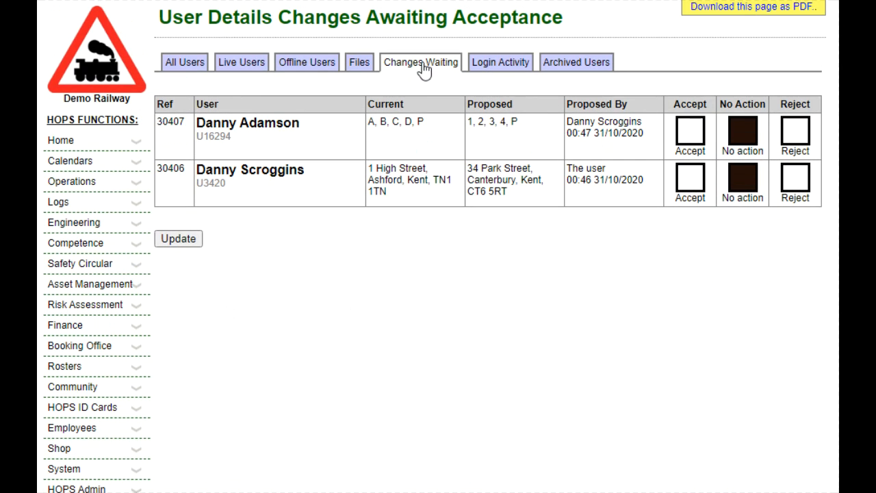
Reach the Changes Waiting tab again through the Community all staff list.
left_click(282, 363)
scroll(282, 367, "down", 3)
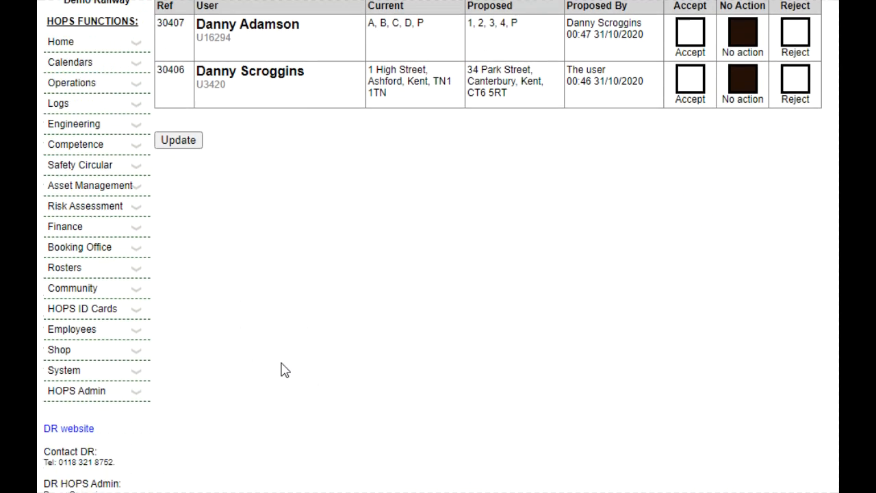
left_click(111, 290)
left_click(75, 371)
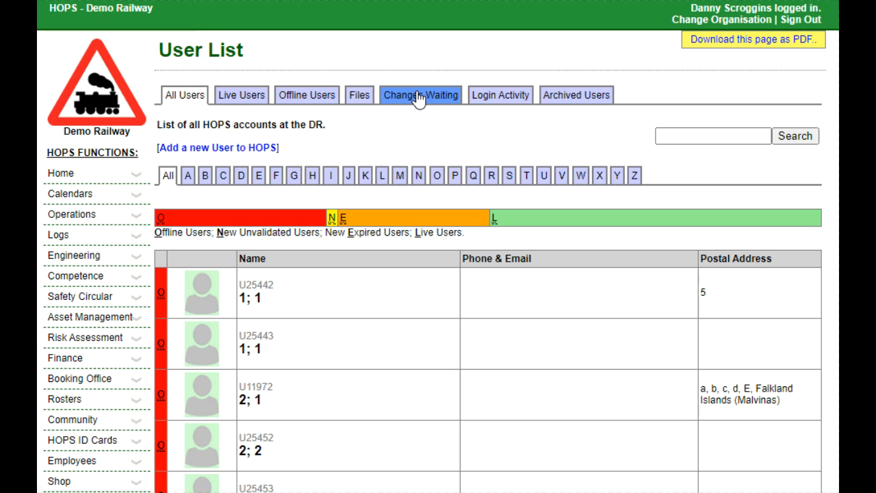
left_click(418, 97)
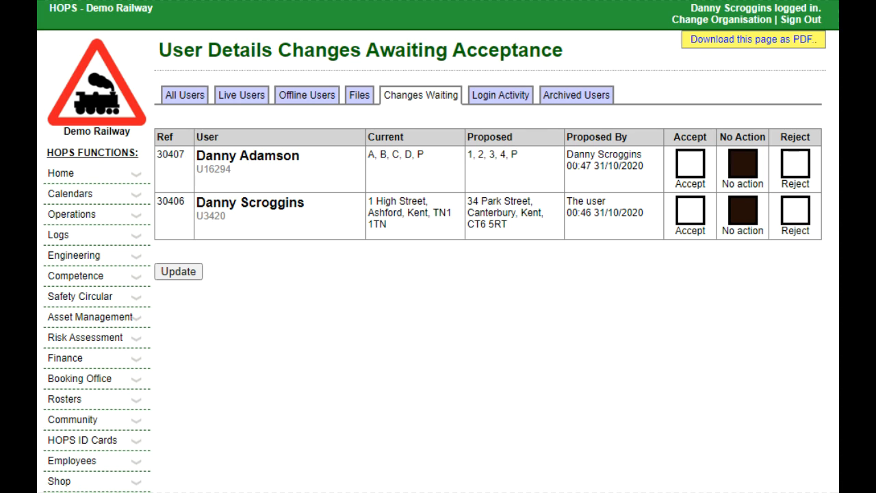
Mark your own pending address change for rejection and leave the other user's change with no action.
left_click_drag(567, 204, 605, 200)
left_click(604, 200)
left_click(695, 175)
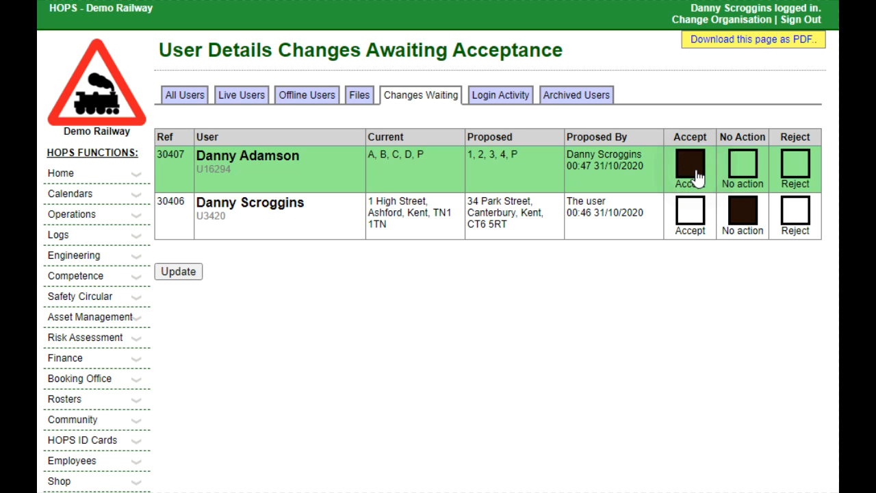
left_click(794, 209)
left_click(797, 168)
left_click(745, 171)
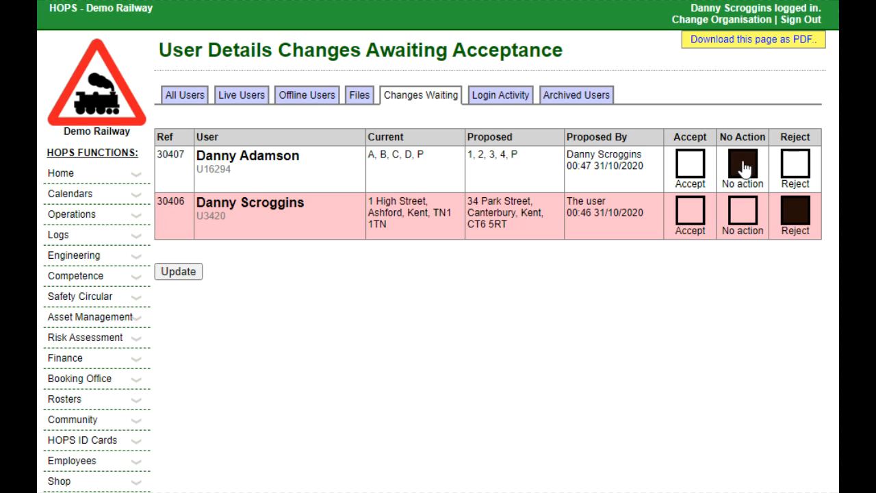
Mark your own address change for acceptance and the other user's change for rejection, then submit the decisions.
left_click(741, 210)
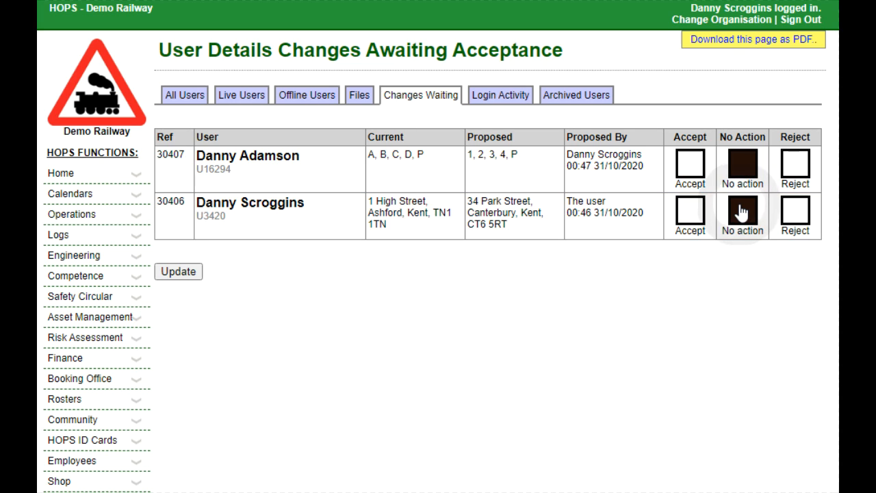
left_click(688, 210)
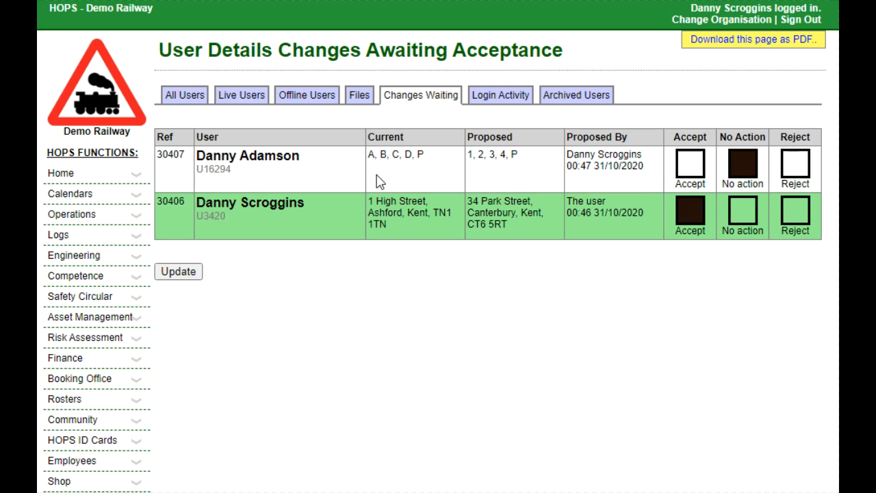
left_click(791, 168)
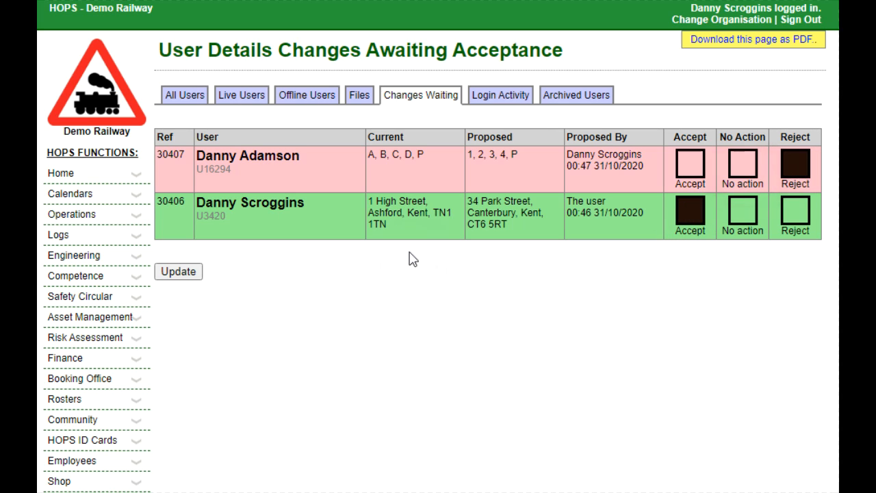
left_click(183, 280)
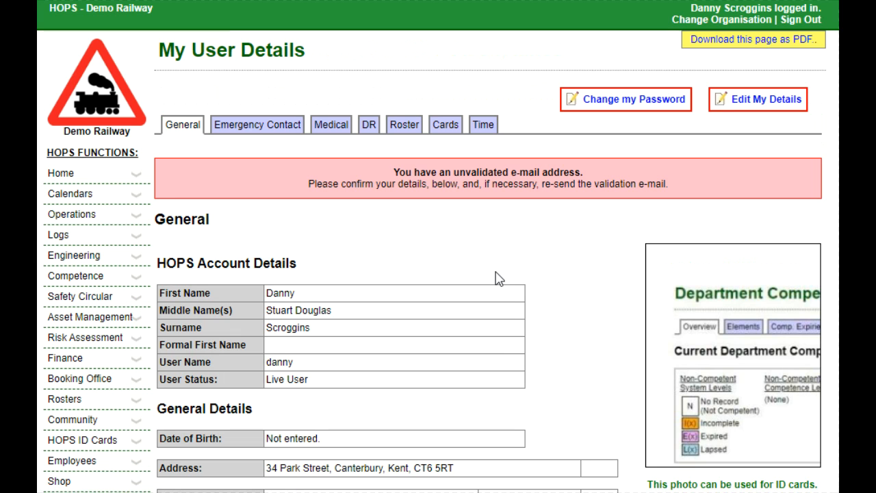
Search the all staff list for the other user by surname.
scroll(498, 279, "down", 1)
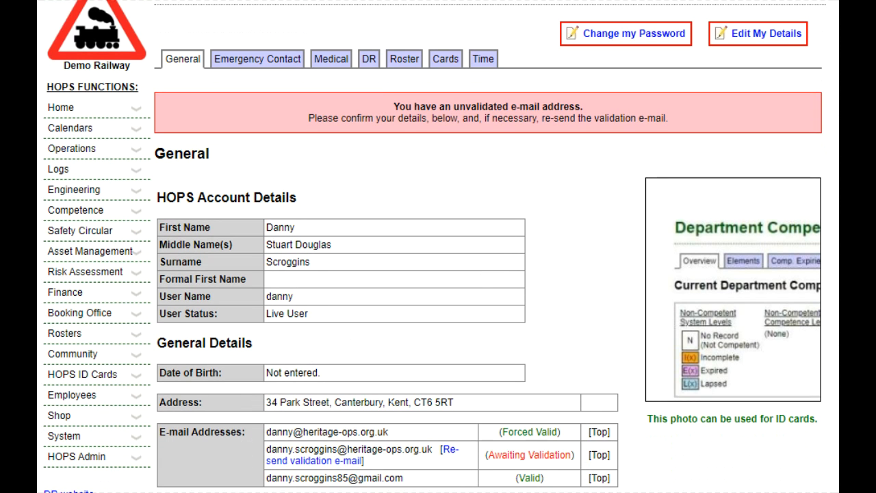
left_click(122, 356)
scroll(103, 384, "down", 1)
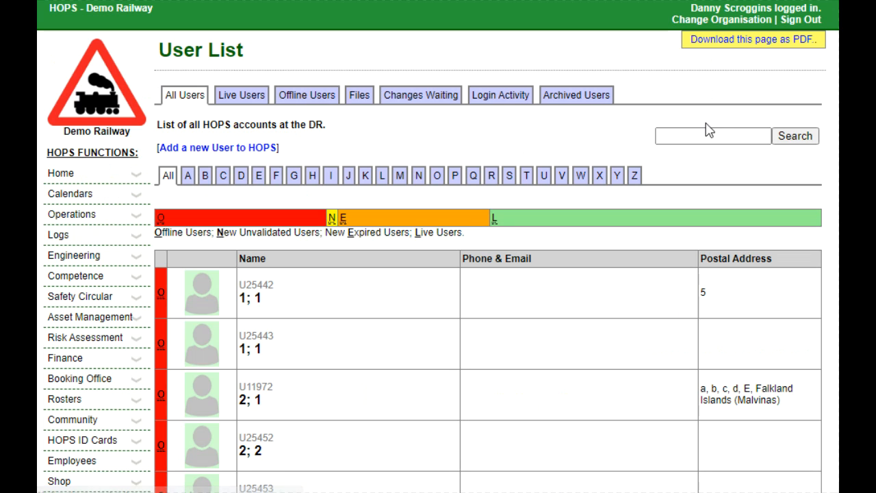
left_click(708, 135)
type("adamson")
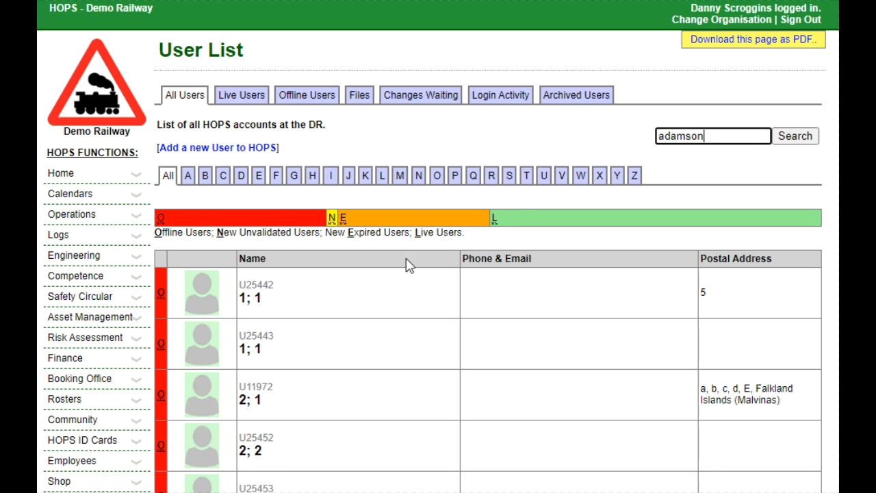
key("Return")
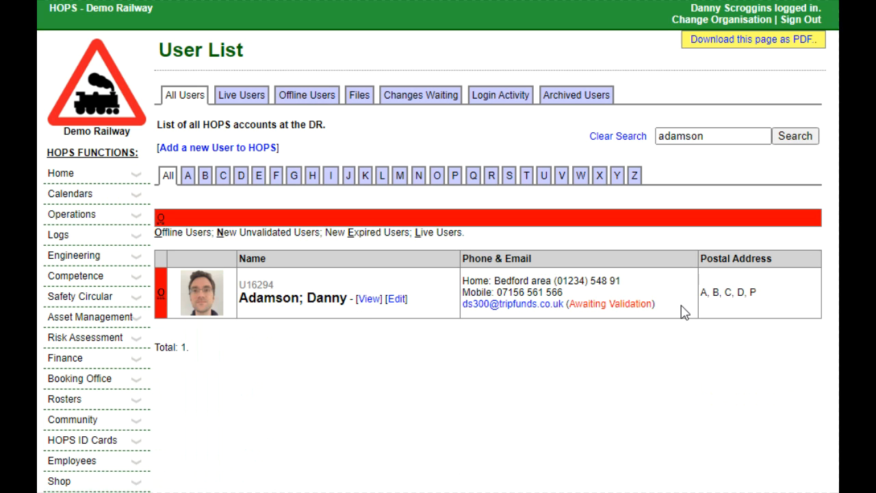
Open that user's details page and review the postal address.
left_click(369, 300)
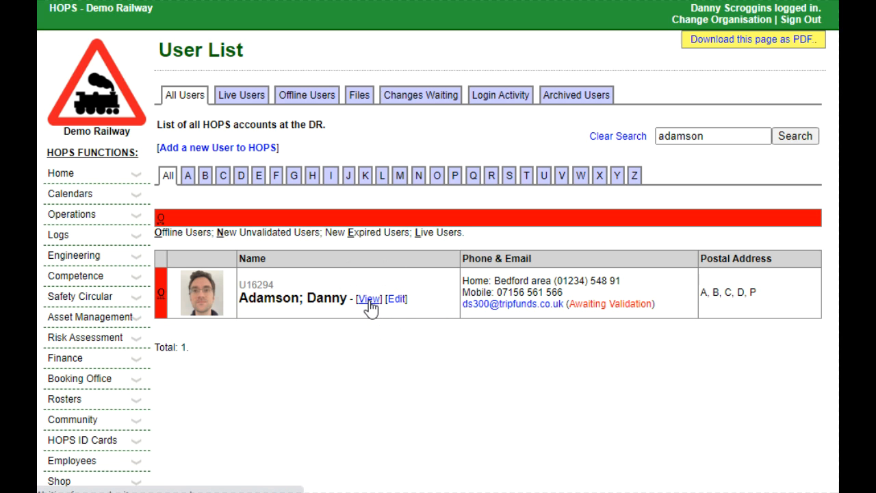
scroll(370, 310, "down", 1)
scroll(370, 310, "down", 1)
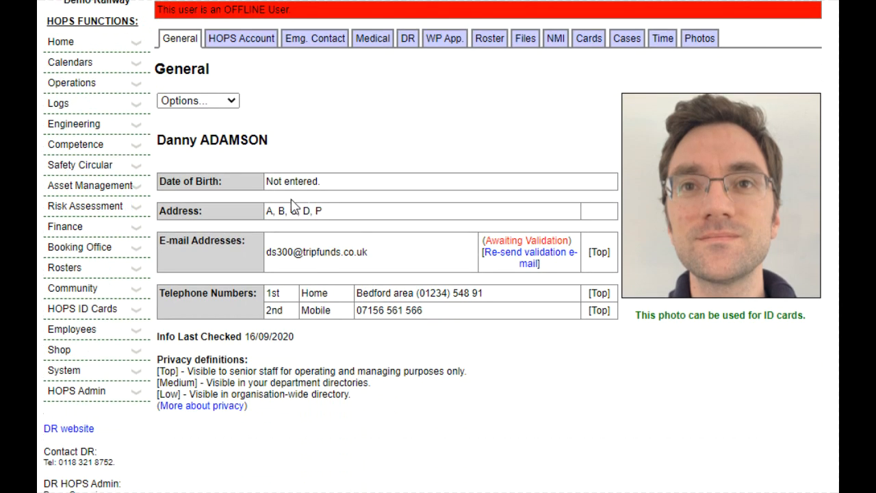
scroll(313, 221, "up", 3)
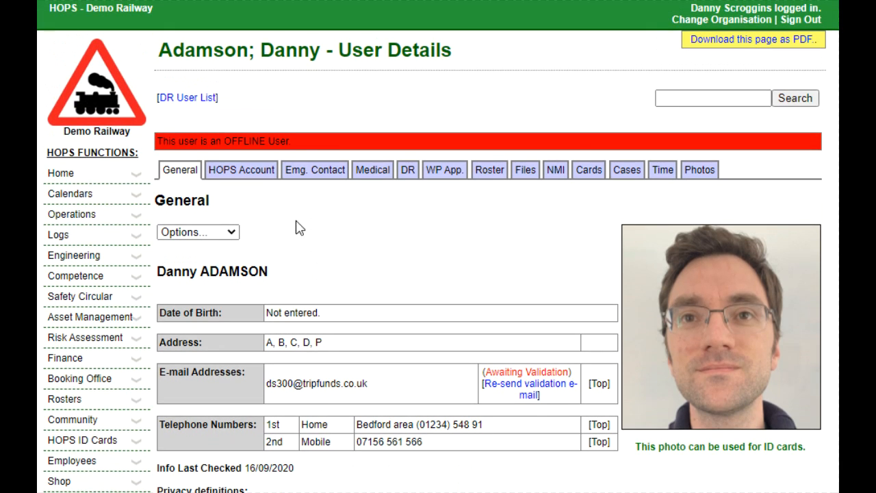
Edit that user's details, set the four address lines to 1, 2, 3 and 4, and save.
left_click(226, 233)
left_click(370, 267)
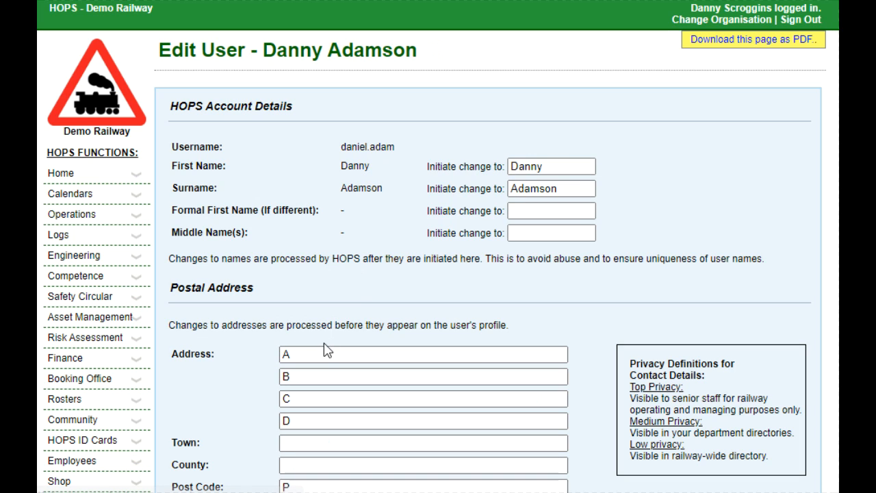
left_click(250, 364)
type("1")
key("Tab")
type("2")
key("Tab")
type("3")
key("Tab")
type("4")
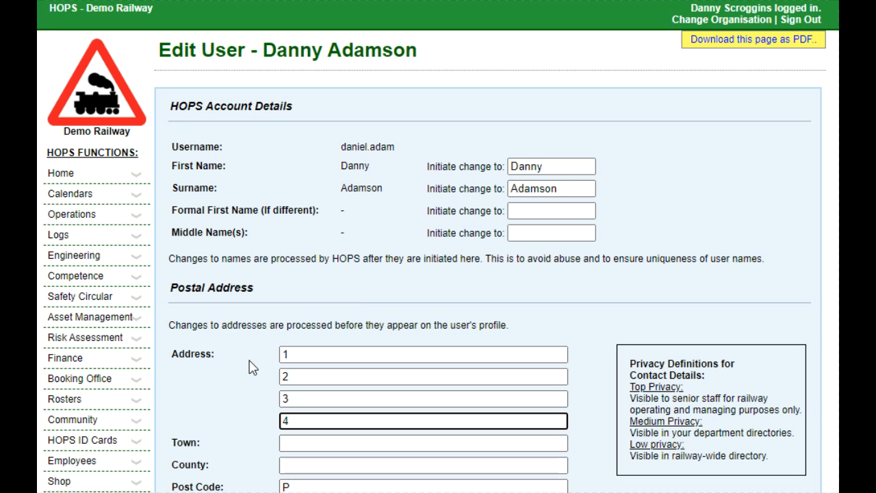
key("Return")
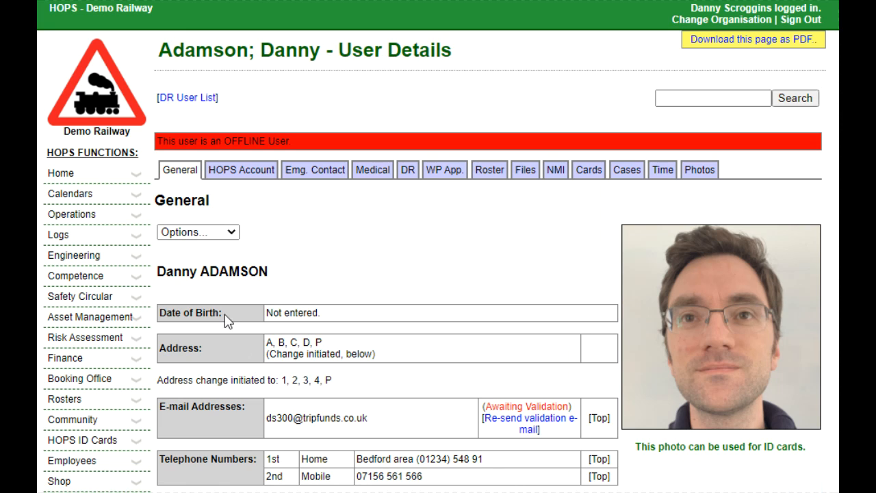
Submit a second address change for that user with lines 5, 7, 8 and 9.
left_click(218, 236)
left_click(210, 278)
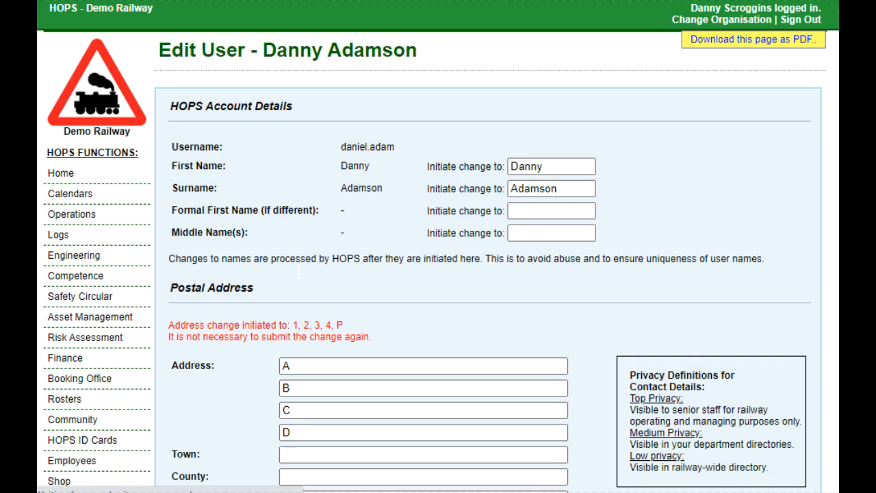
left_click(226, 375)
type("5")
key("Tab")
type("7")
key("Tab")
type("8")
key("Tab")
type("9")
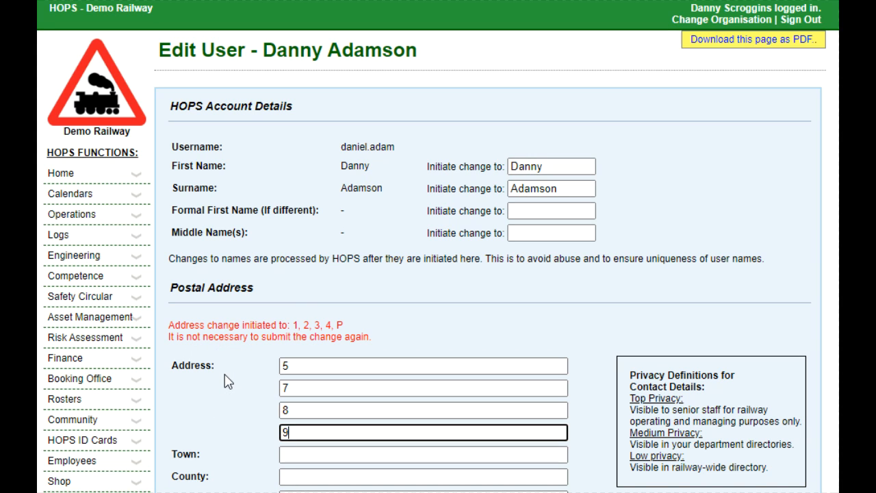
key("Return")
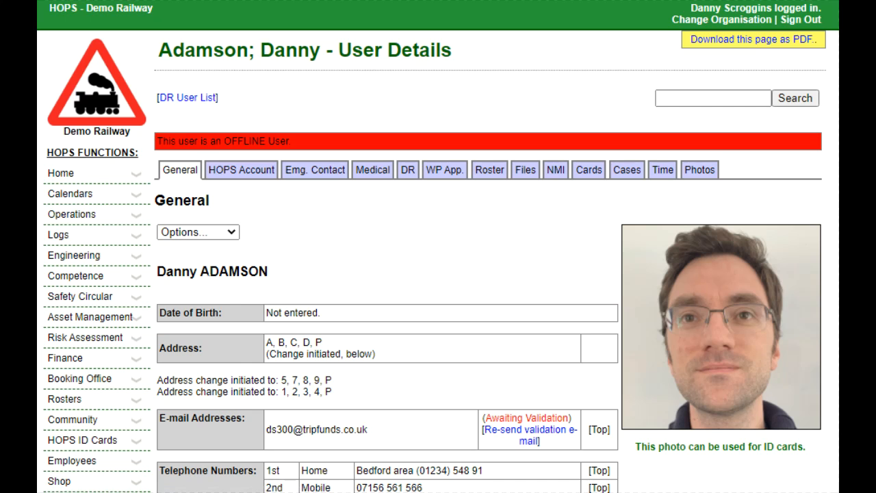
Submit a third address change for that user with lines 5, 8, 5 and 2.
left_click(195, 232)
left_click(194, 280)
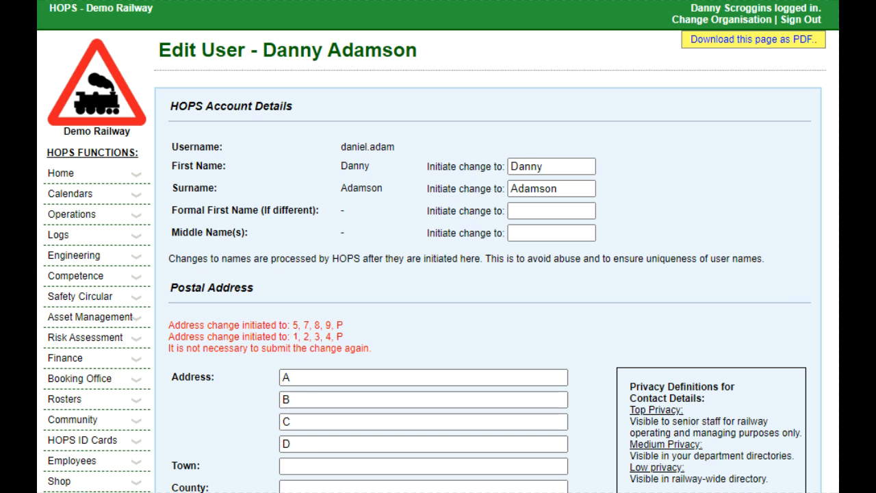
double_click(287, 377)
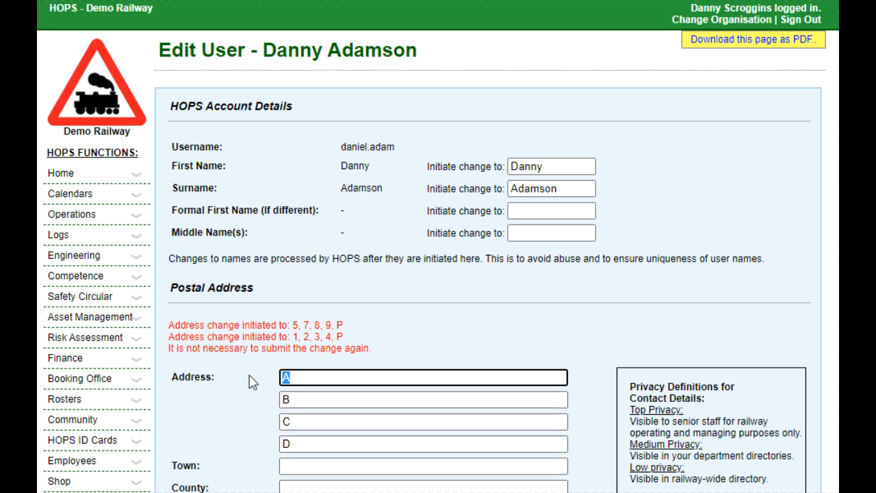
type("5")
key("Tab")
type("8")
key("Tab")
type("5")
key("Tab")
type("2")
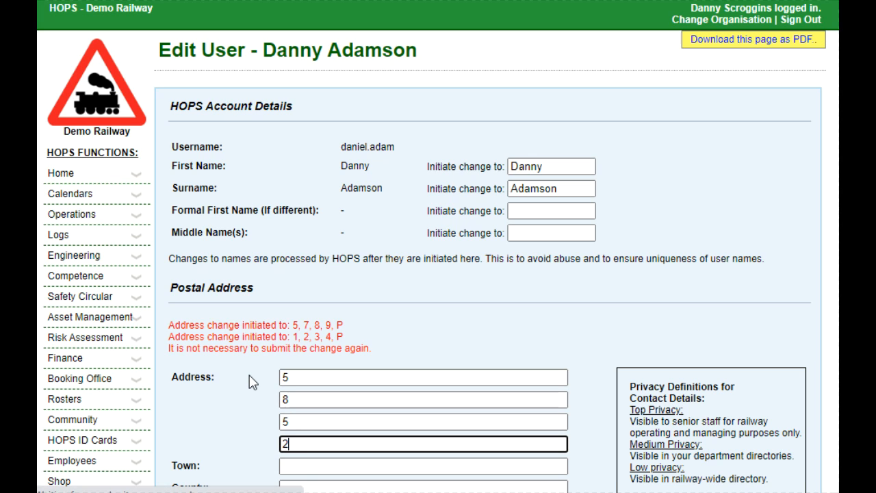
key("Return")
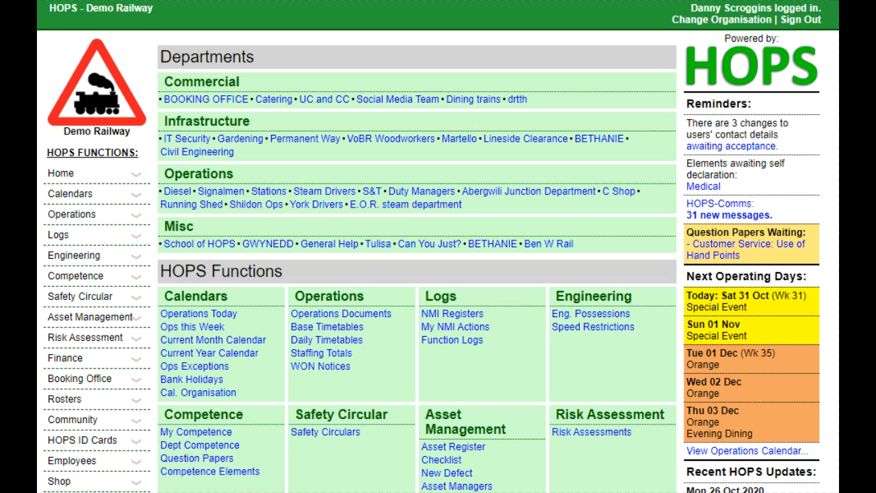
Open the changes awaiting acceptance, mark all three of that user's address changes for acceptance, and submit.
left_click(744, 146)
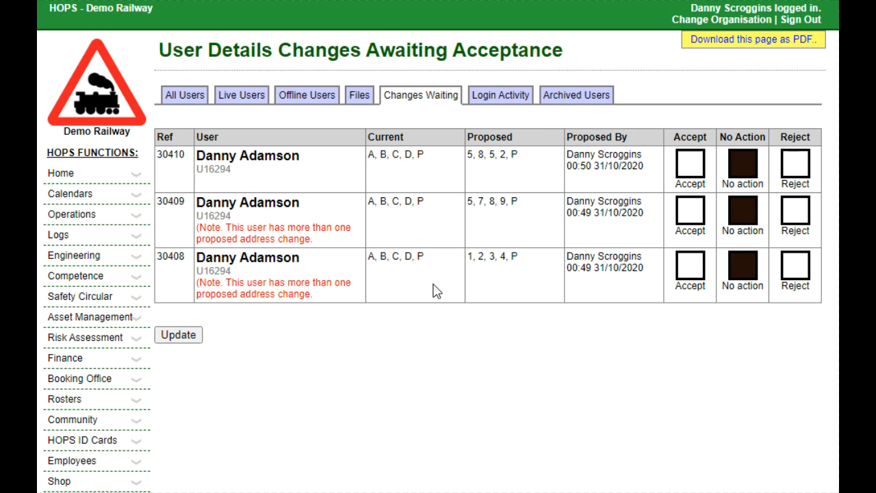
left_click(691, 164)
left_click(690, 209)
left_click(690, 263)
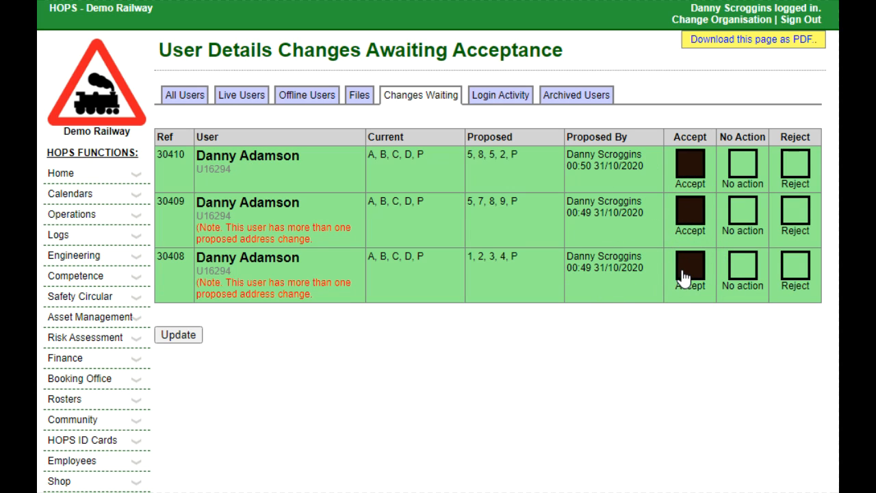
left_click(795, 166)
left_click(796, 267)
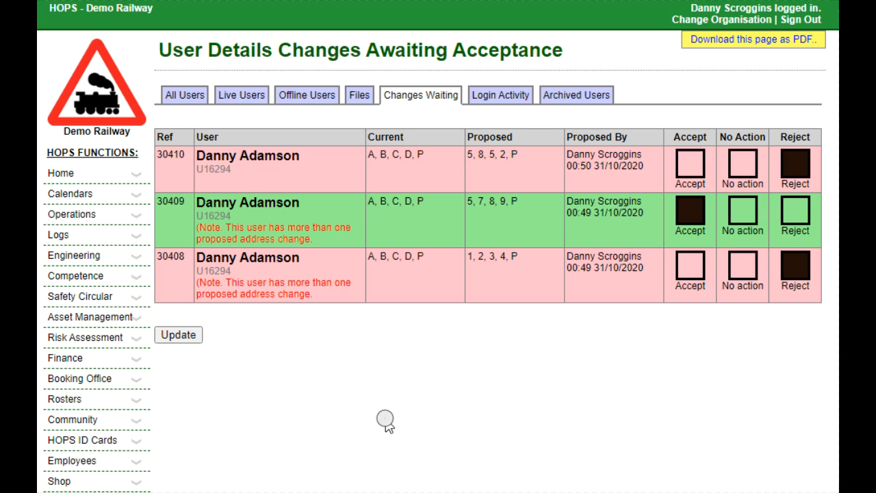
left_click(690, 163)
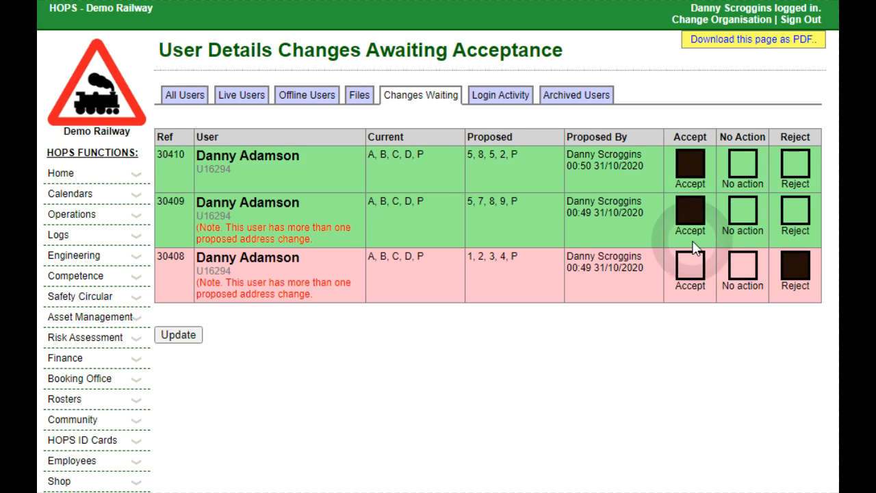
left_click(690, 265)
left_click(181, 335)
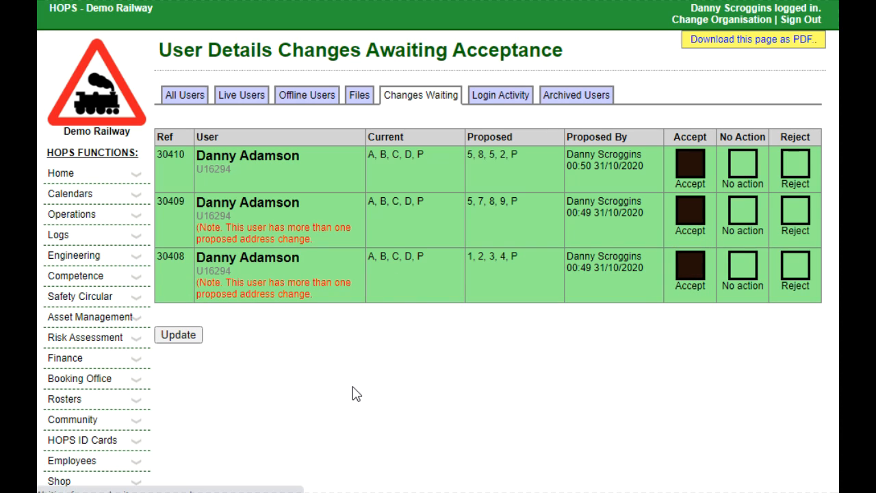
Open the permission groups and browse your own individual user permissions.
scroll(352, 387, "down", 1)
scroll(352, 394, "down", 4)
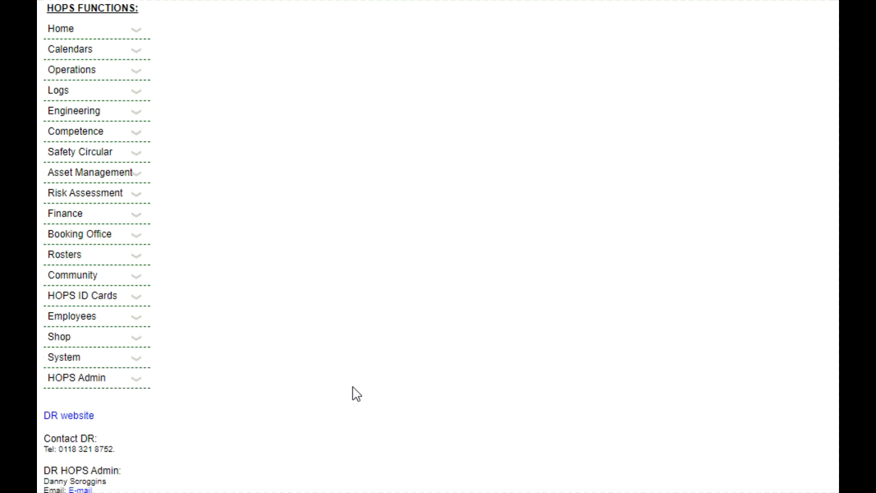
left_click(57, 358)
left_click(80, 418, "ctrl")
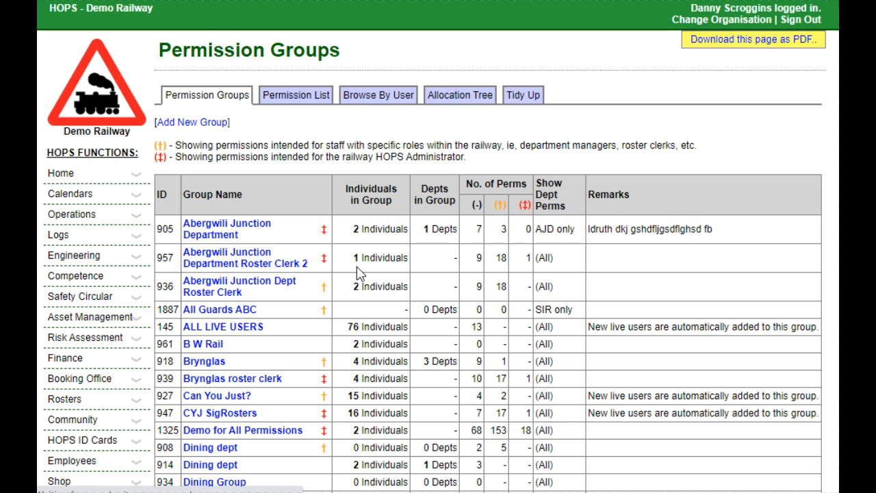
left_click(380, 101)
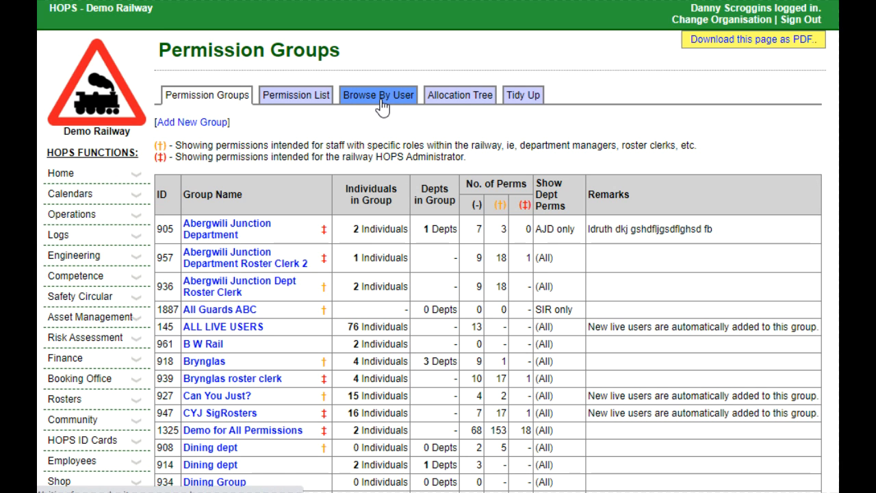
left_click(416, 178)
type("sc")
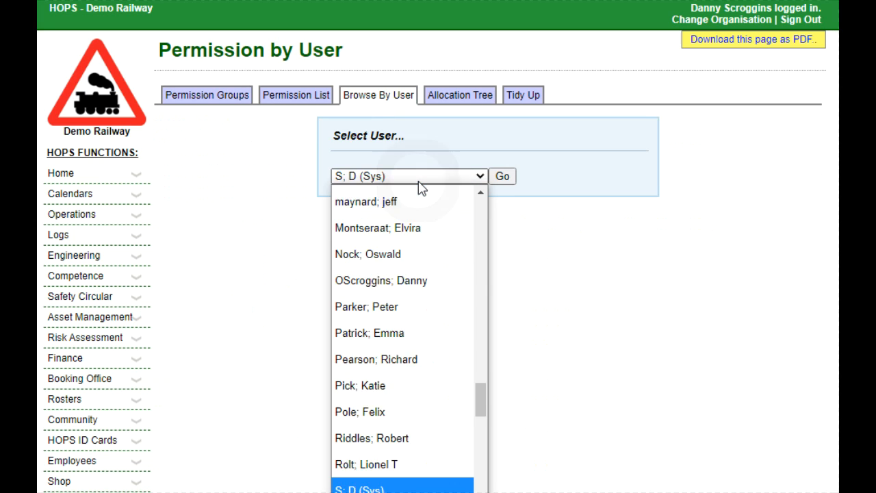
key("Tab")
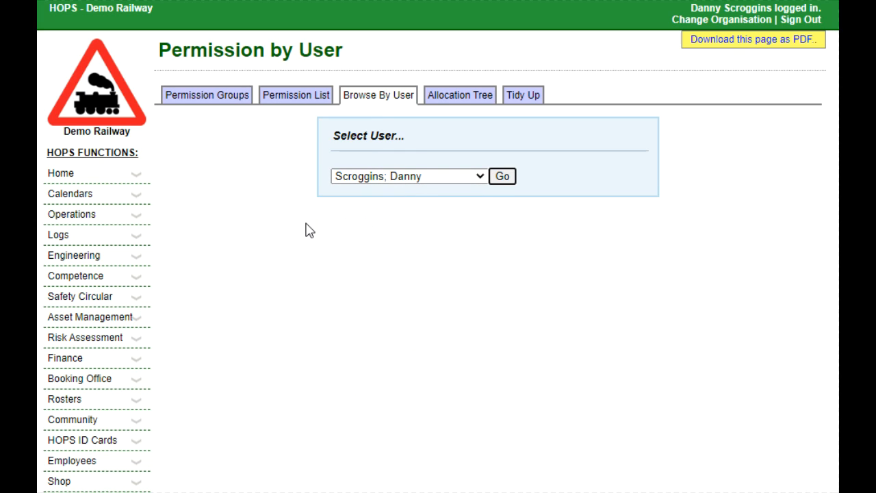
key("Return")
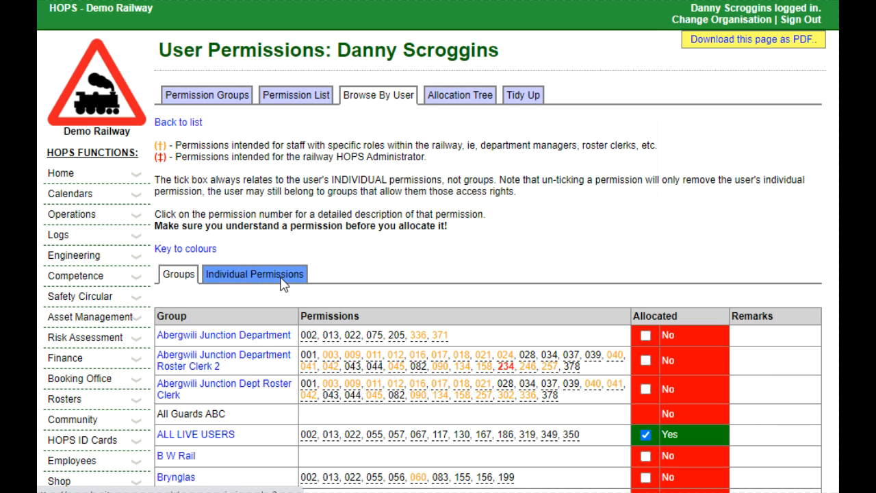
Grant yourself the individual permission 396 BY-PASS Approval for address changes under Organisation Staff List.
left_click(283, 286)
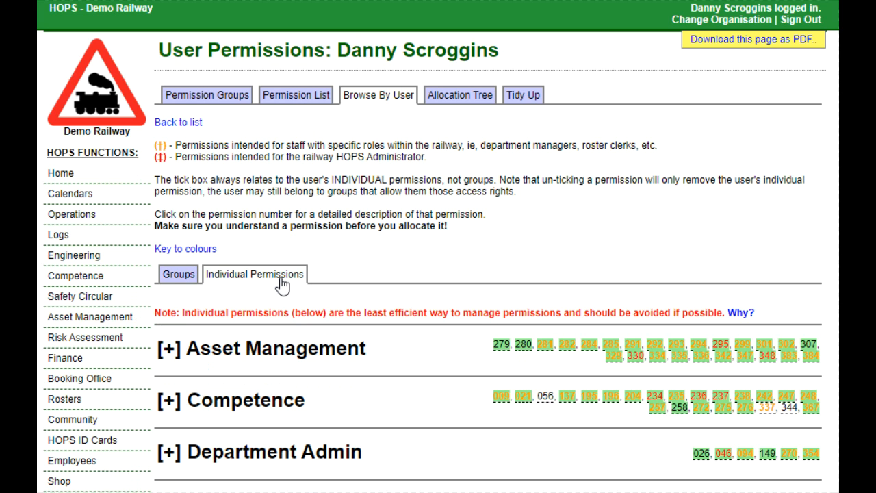
scroll(283, 286, "down", 10)
left_click(326, 244)
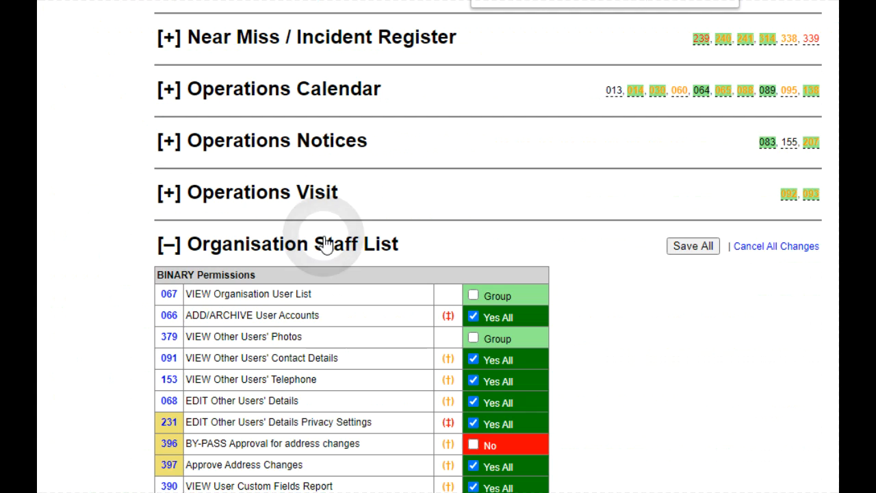
scroll(326, 244, "down", 2)
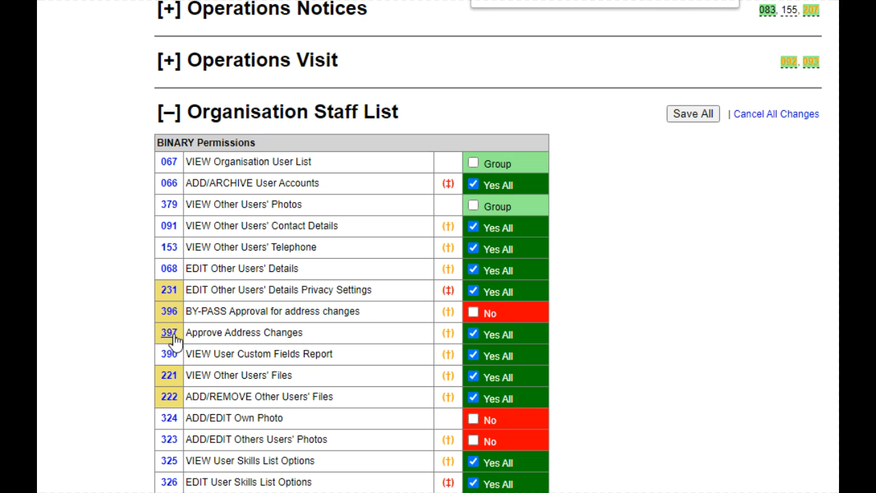
left_click(473, 314)
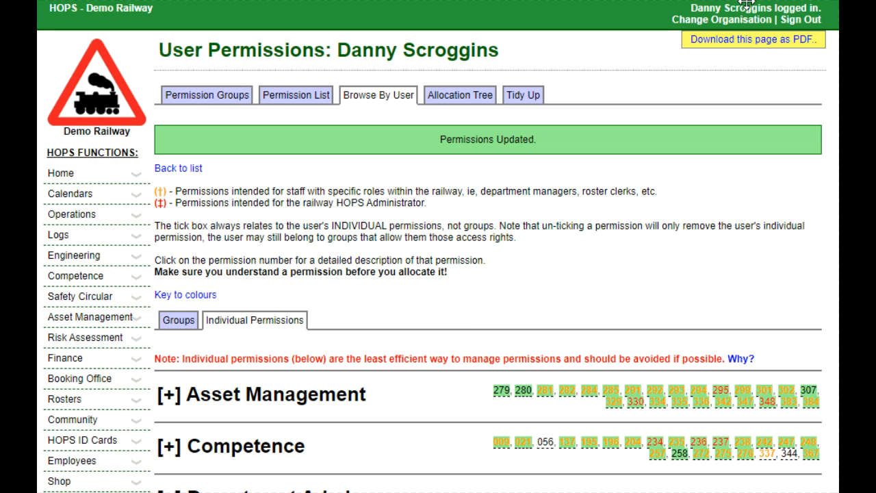
Edit your own details, append Z to the first address line, and save.
left_click(744, 10)
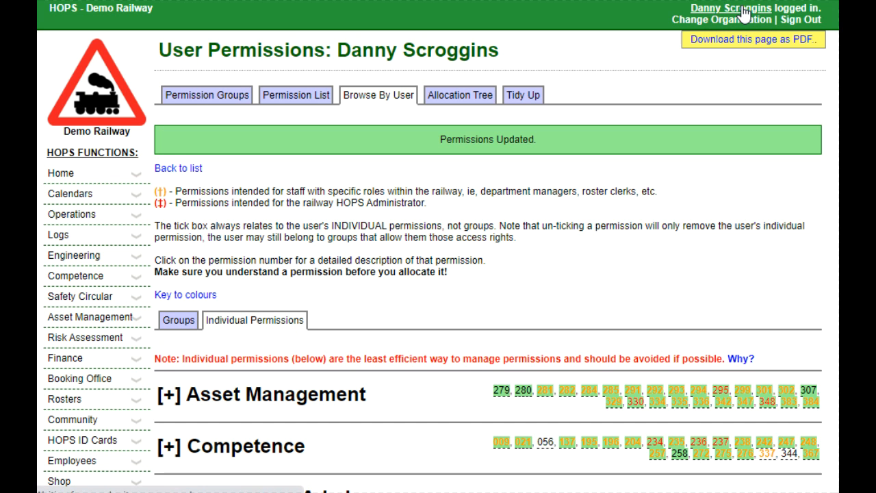
left_click(751, 98)
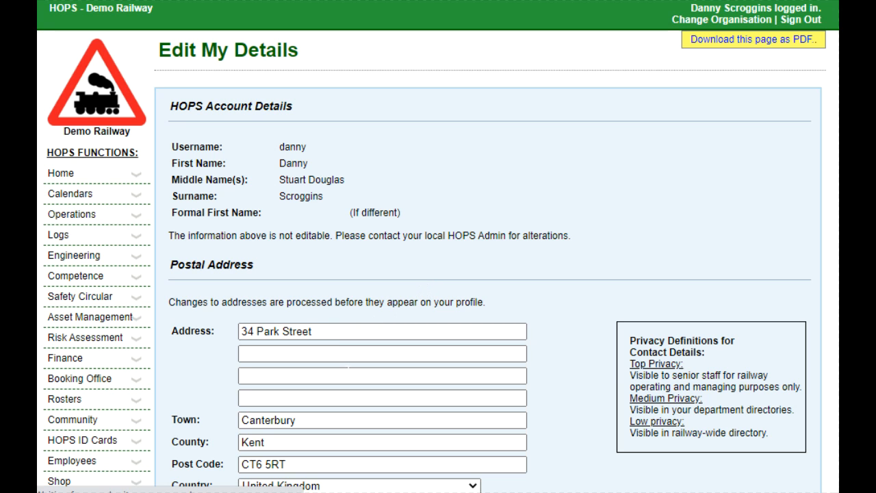
left_click(344, 331)
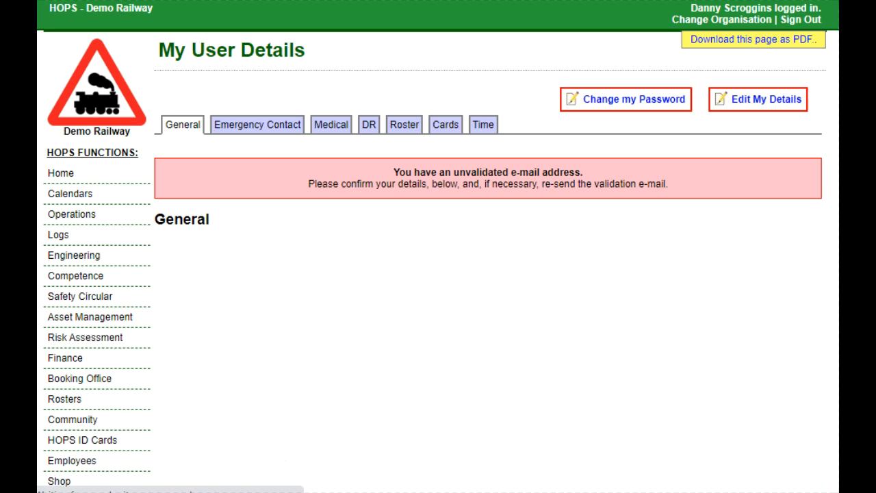
scroll(342, 337, "down", 2)
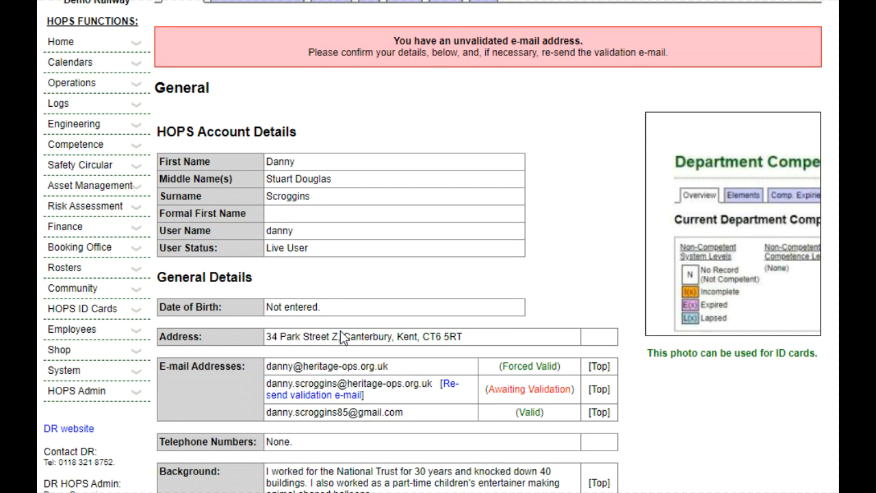